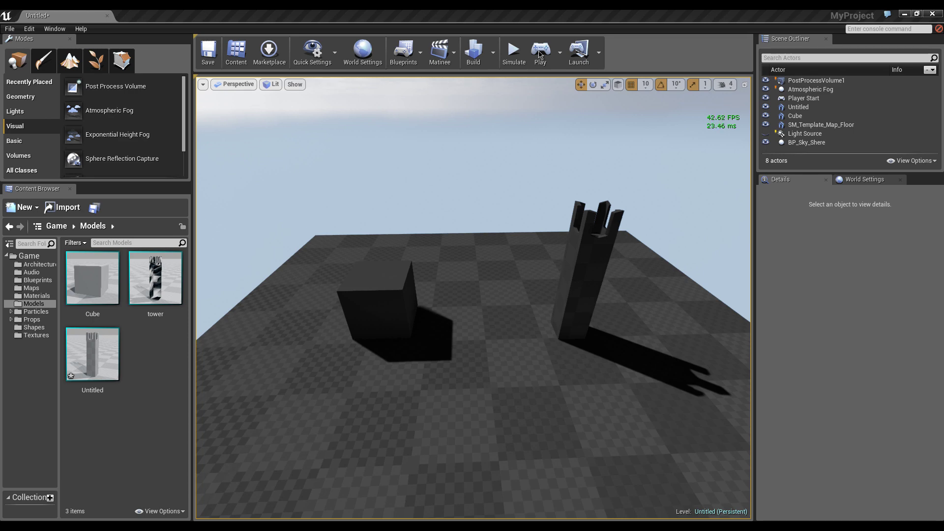
# Playtest the level by moving through the cube and tower to check their collision, and end the play session.
pyautogui.click(539, 54)
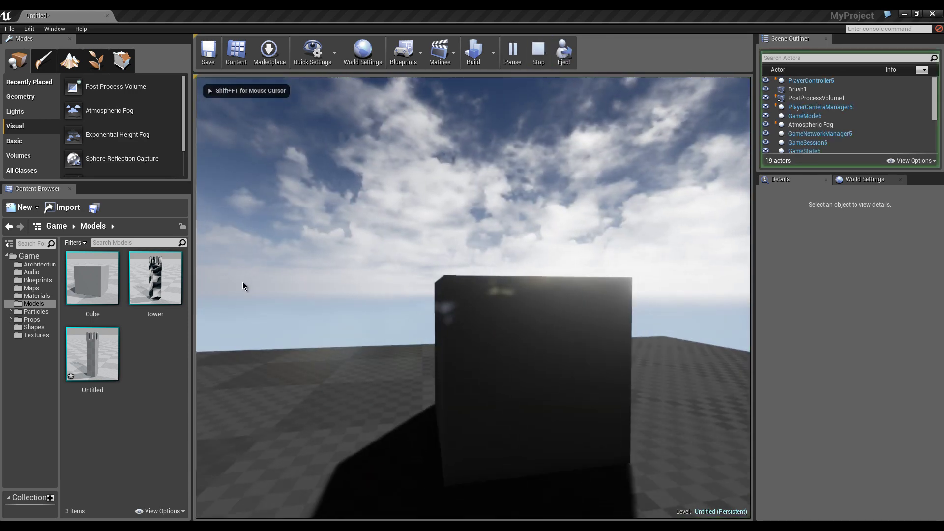
pyautogui.press('w')
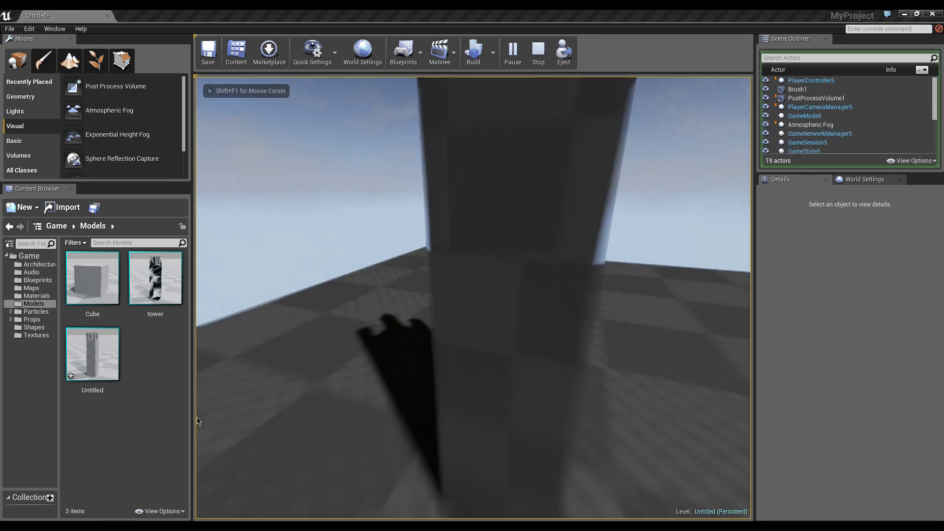
pyautogui.press('d')
pyautogui.press('s')
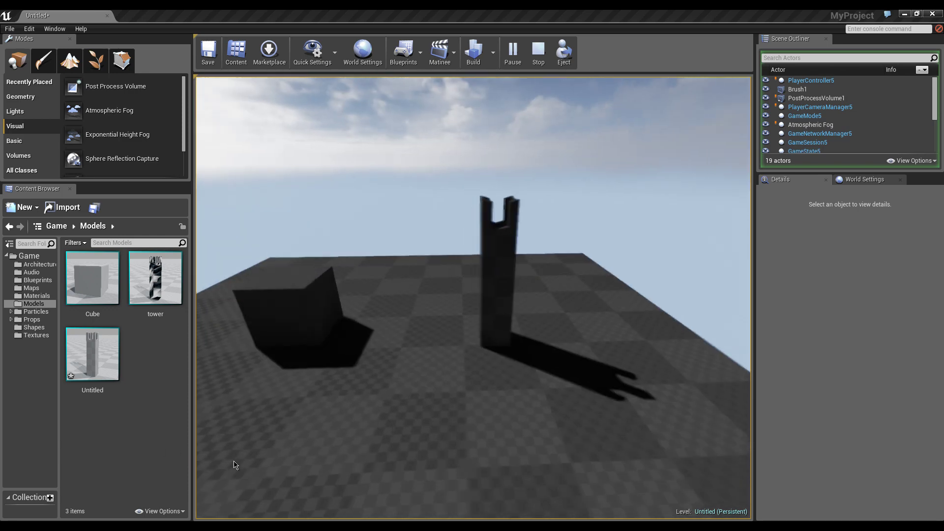
pyautogui.press('Escape')
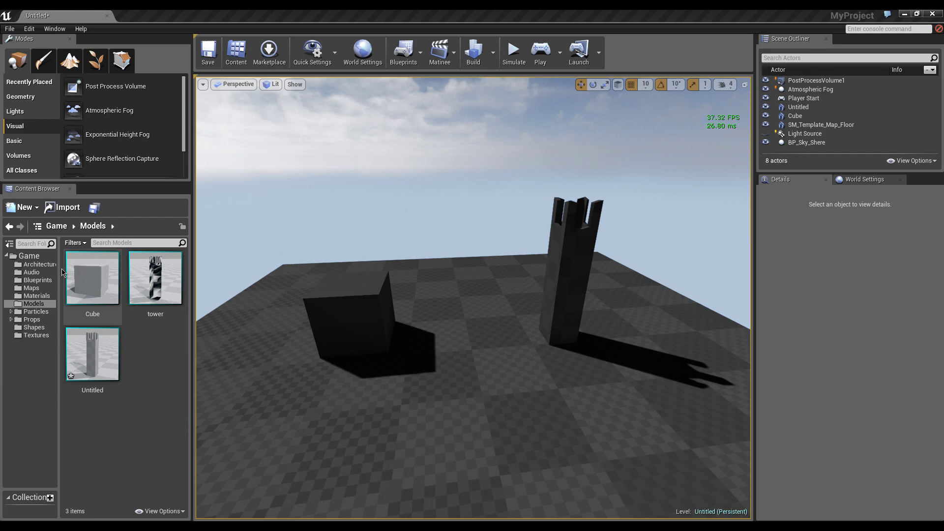
# Open the Cube static mesh for editing and turn on its collision display.
pyautogui.doubleClick(84, 279)
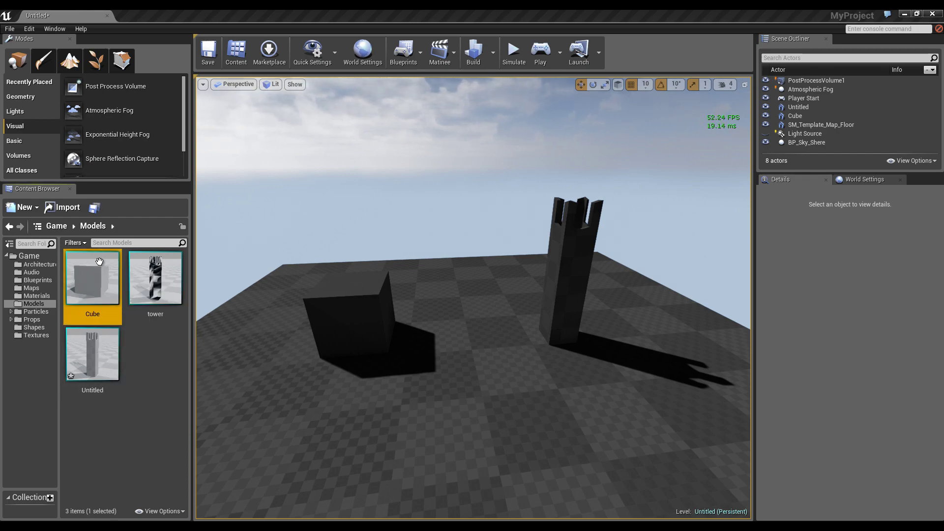
pyautogui.moveTo(238, 112); pyautogui.dragTo(178, 13)
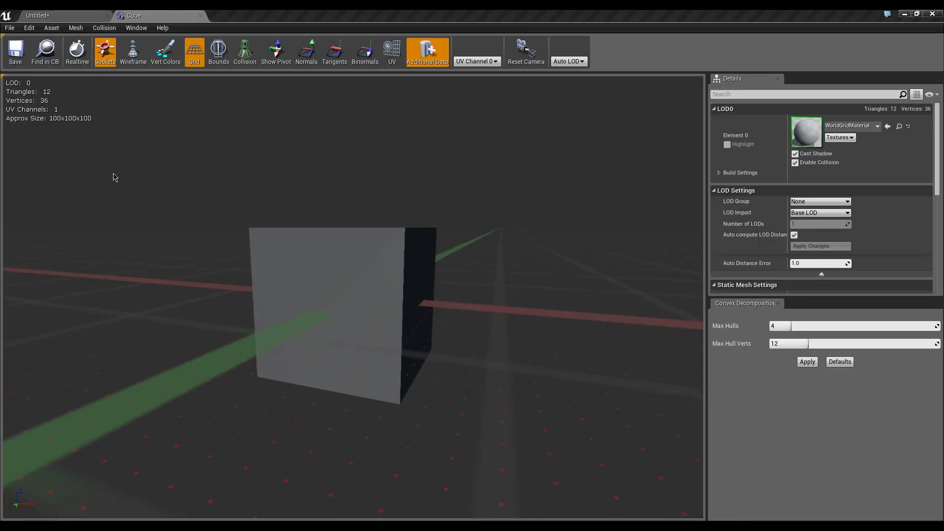
pyautogui.click(78, 16)
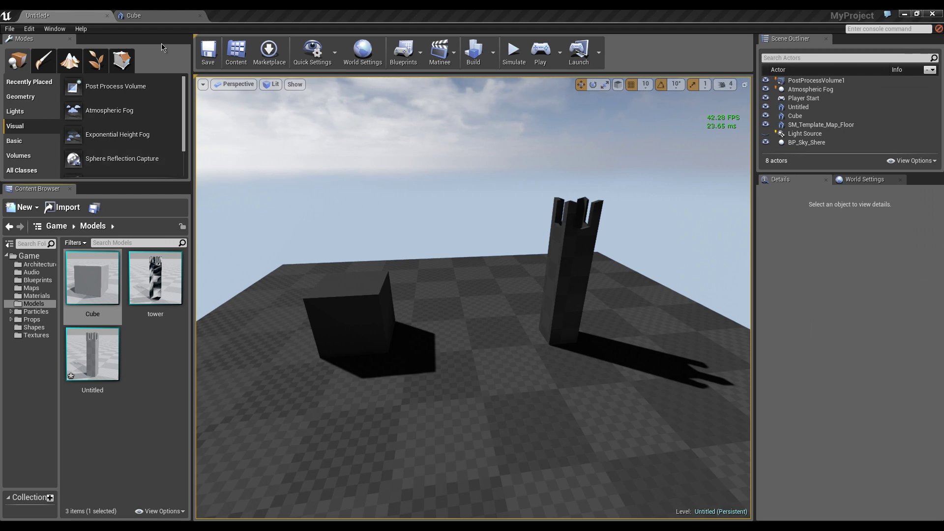
pyautogui.click(181, 14)
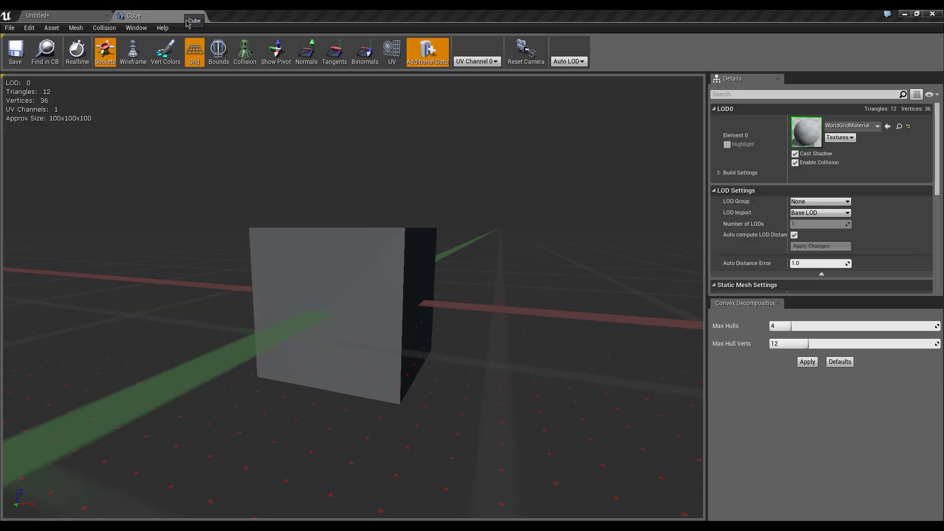
pyautogui.click(245, 53)
pyautogui.click(250, 58)
# Show the Cube mesh's bounds for inspection and hide them again.
pyautogui.click(219, 53)
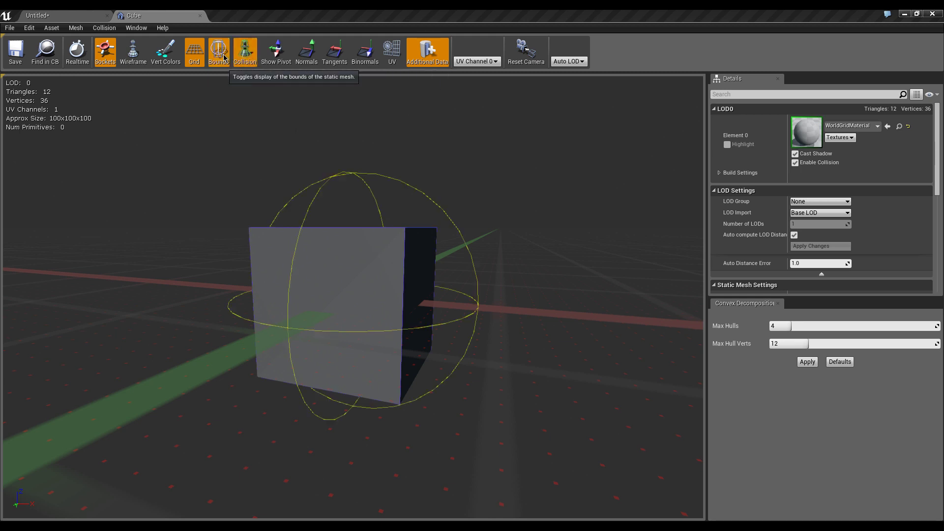
pyautogui.click(223, 58)
pyautogui.click(224, 58)
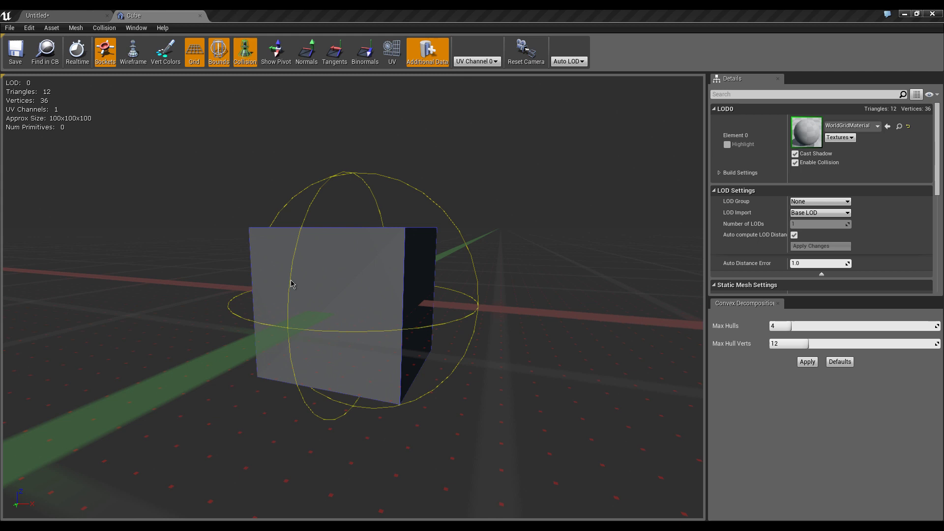
pyautogui.click(217, 56)
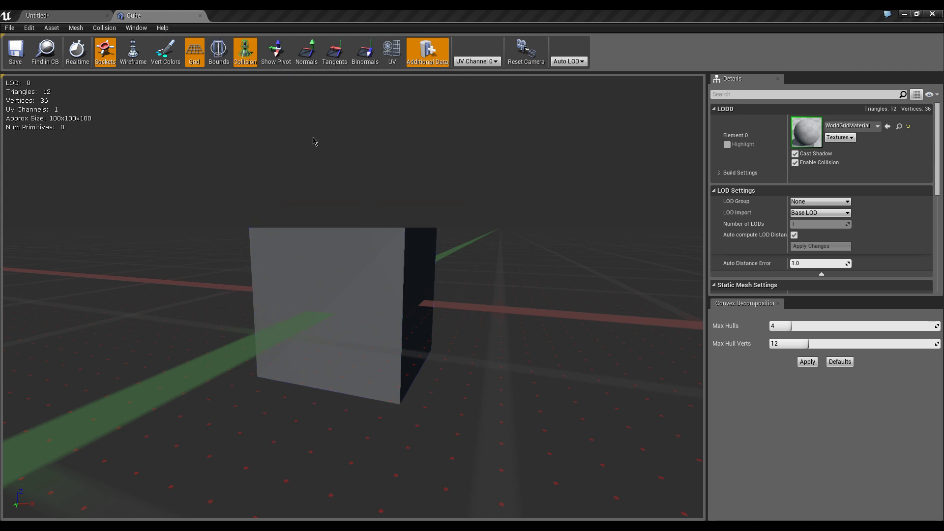
# Generate a 6DOP simplified collision for the Cube mesh, inspect it around the mesh, and save the asset.
pyautogui.click(101, 29)
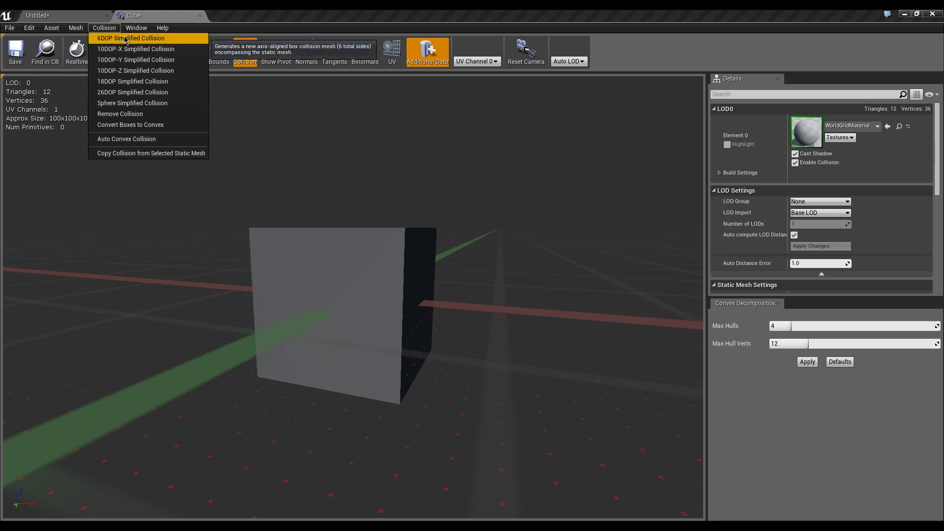
pyautogui.click(140, 38)
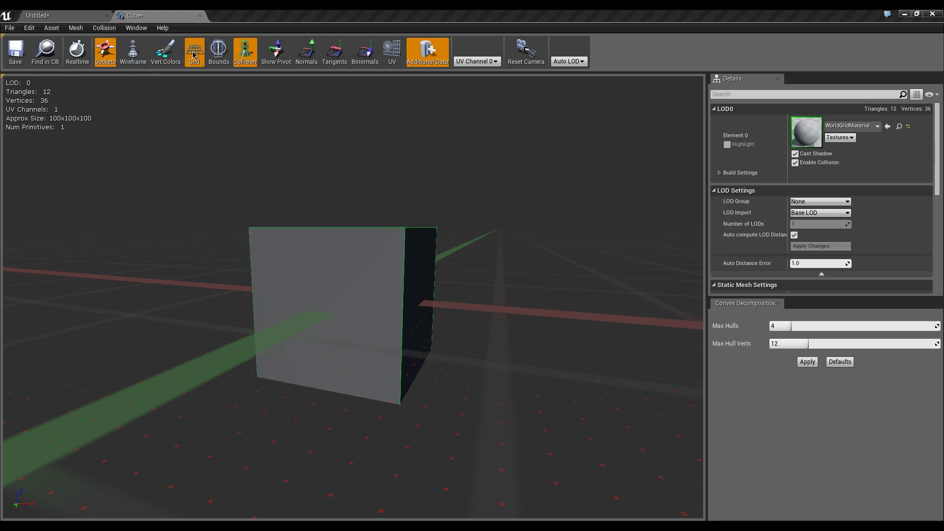
pyautogui.moveTo(316, 261)
pyautogui.mouseDown()
pyautogui.moveTo(438, 280)
pyautogui.moveTo(667, 275)
pyautogui.moveTo(613, 295)
pyautogui.moveTo(301, 312)
pyautogui.moveTo(175, 275)
pyautogui.moveTo(173, 261)
pyautogui.moveTo(211, 297)
pyautogui.moveTo(316, 261)
pyautogui.mouseUp()
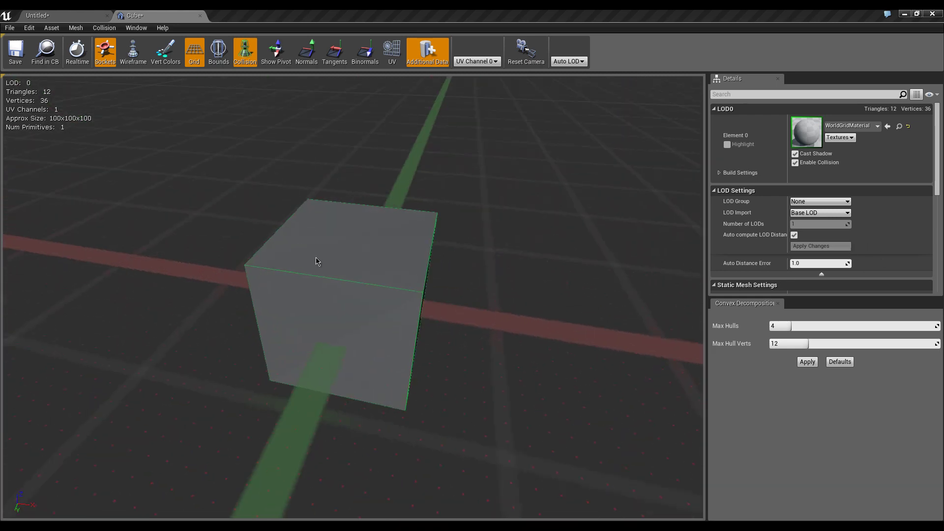
pyautogui.click(15, 52)
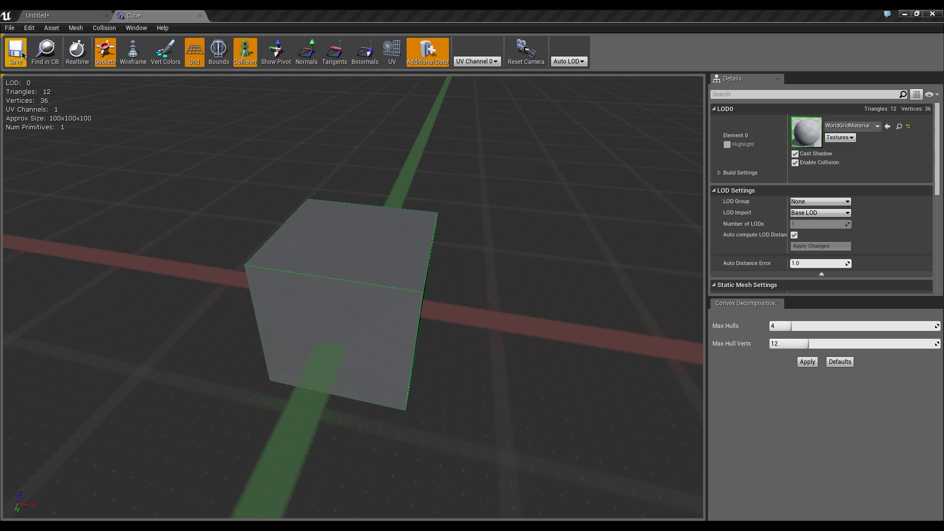
pyautogui.click(104, 28)
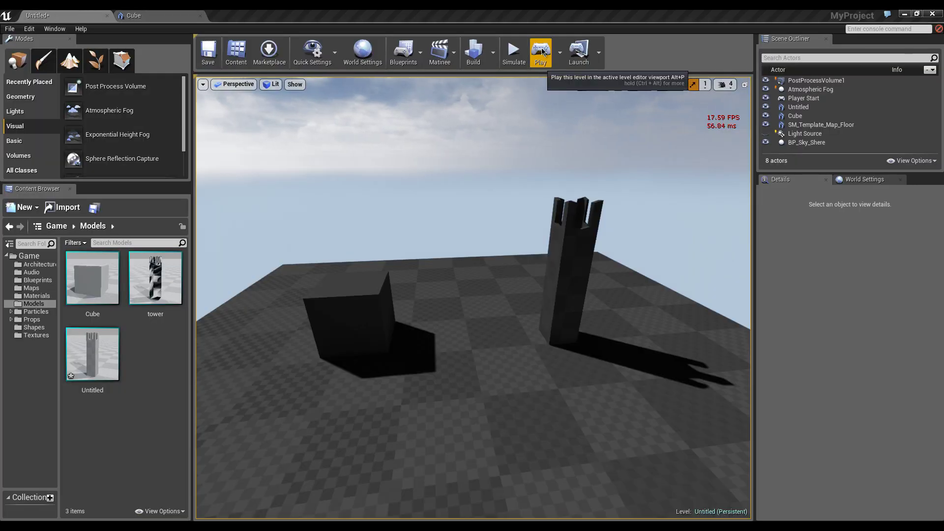
# Playtest the level by moving against the cube from several sides to check its collision, and stop playing.
pyautogui.click(541, 51)
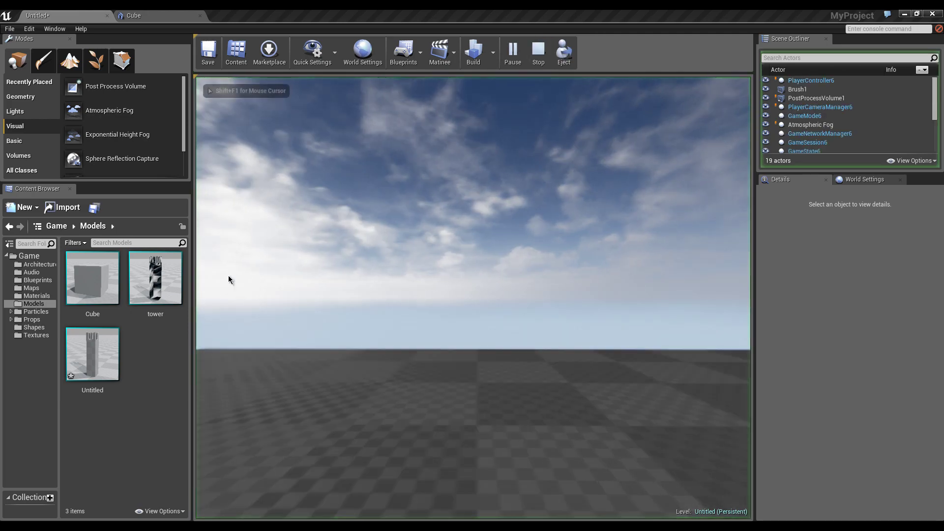
pyautogui.click(228, 275)
pyautogui.press('w')
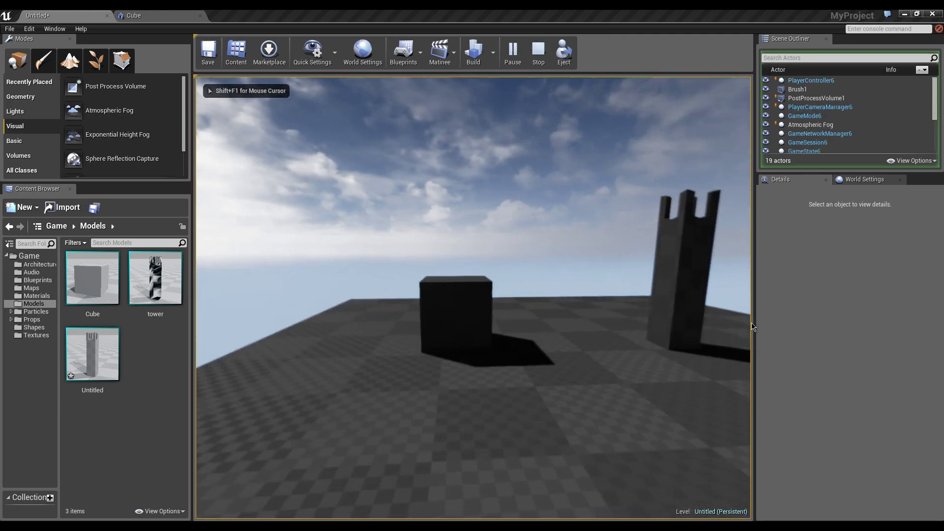
pyautogui.hotkey('shift', 'F1')
pyautogui.press('w')
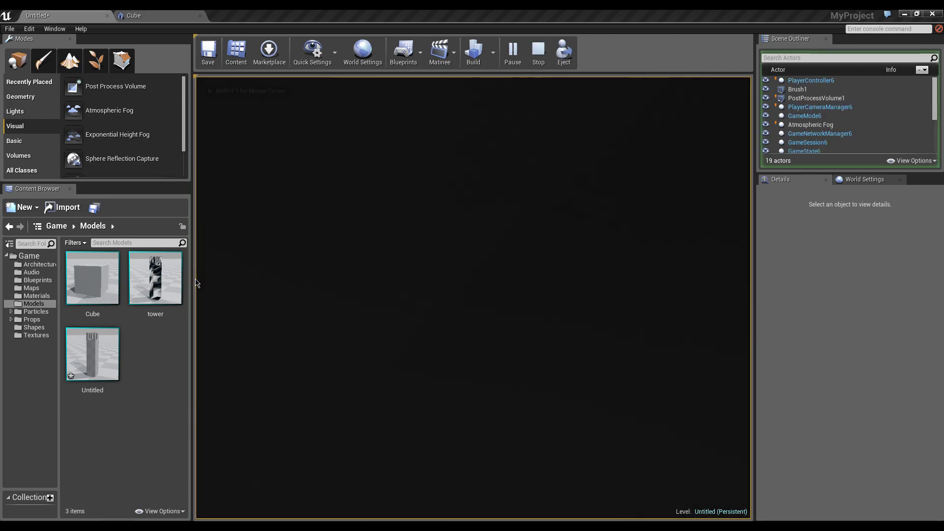
pyautogui.press('s')
pyautogui.press('w')
pyautogui.press('w')
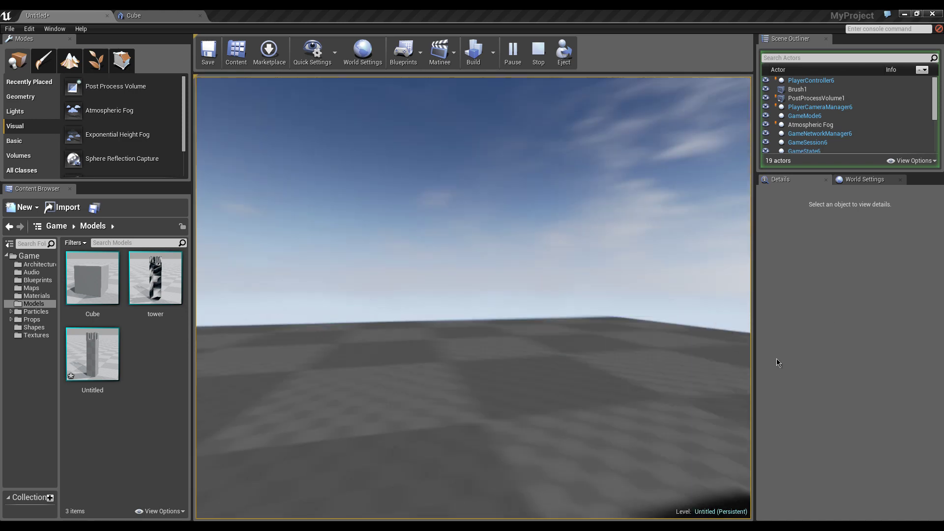
pyautogui.press('w')
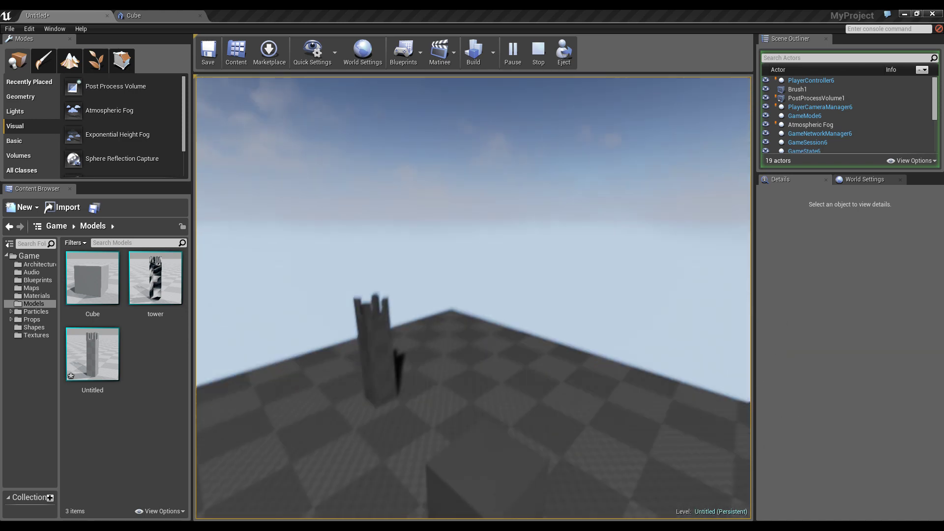
pyautogui.press('w')
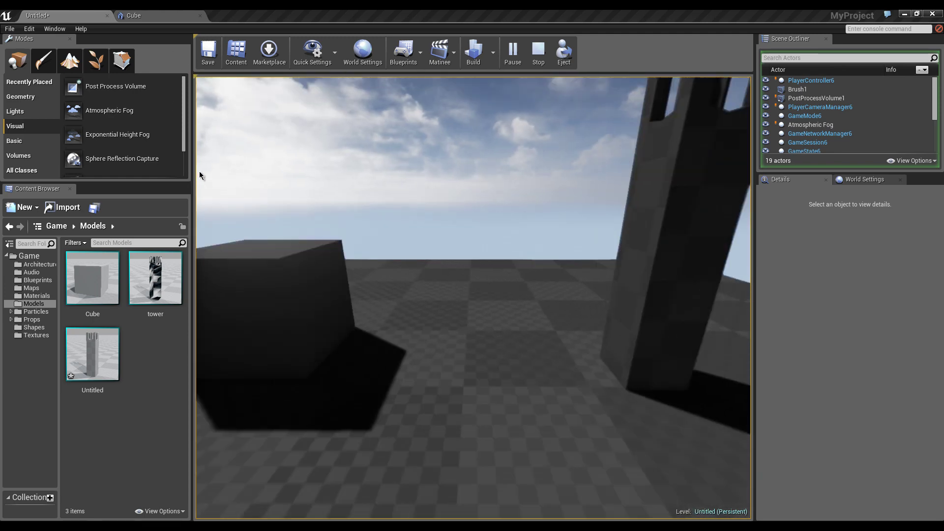
pyautogui.press('Escape')
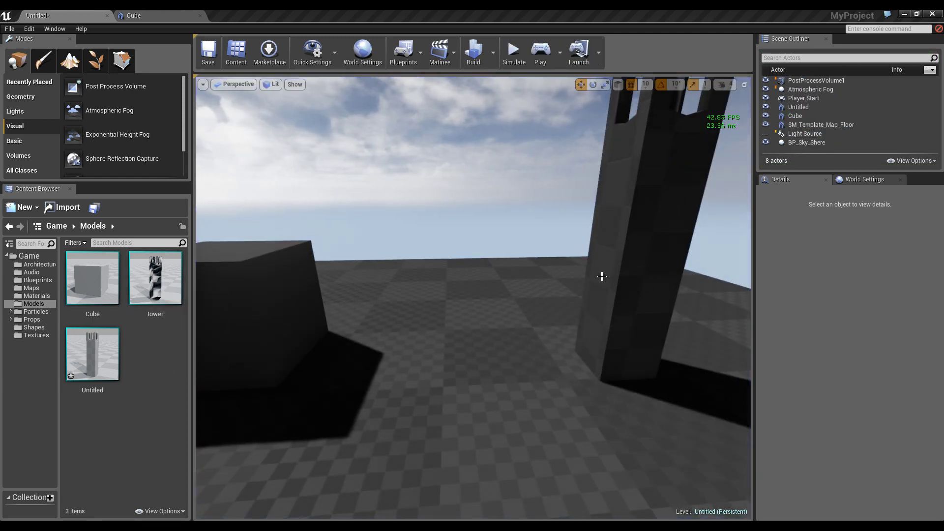
# Open the Untitled tower mesh, show its collision, generate a simplified box collision around it, and save the asset.
pyautogui.scroll(-5, 600, 275)
pyautogui.doubleClick(91, 356)
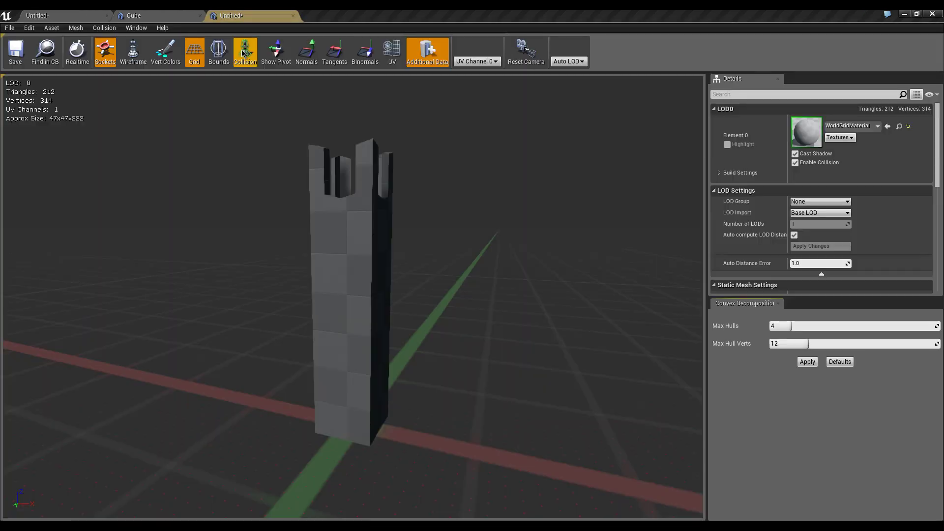
pyautogui.click(104, 28)
pyautogui.click(113, 43)
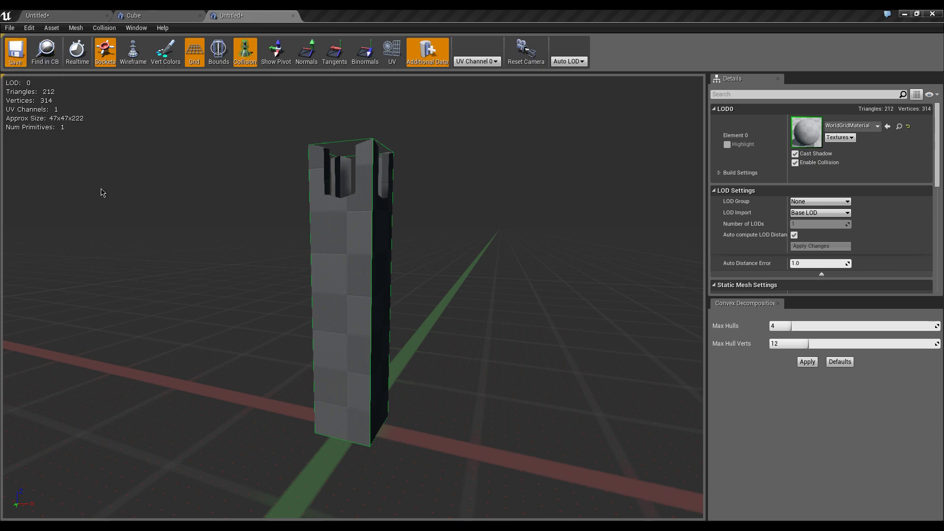
# Return to the level and playtest it, moving against the tower and cube to check their collision before ending play.
pyautogui.click(60, 15)
pyautogui.click(540, 52)
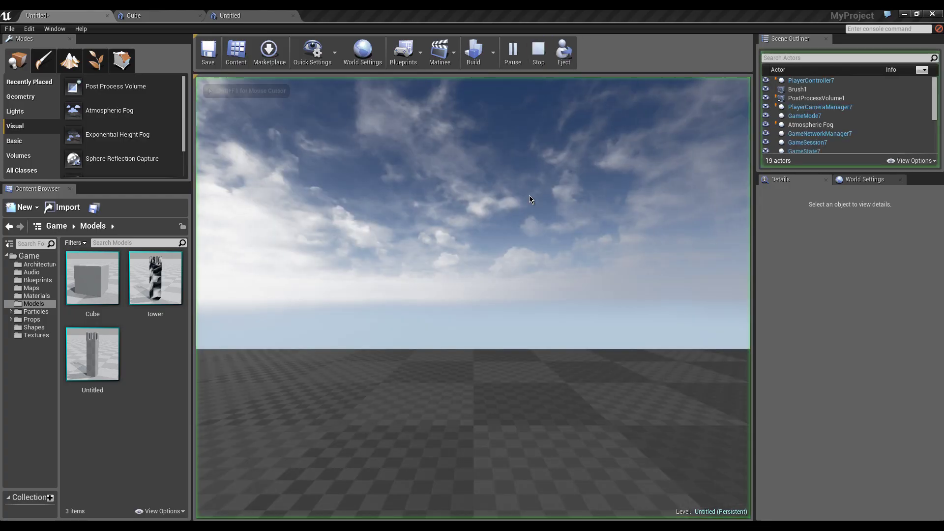
pyautogui.press('w')
pyautogui.press('w')
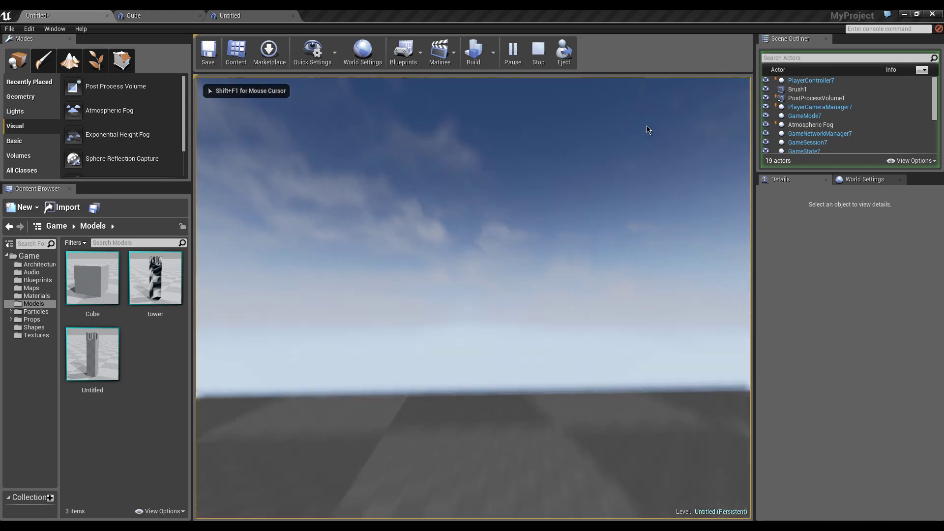
pyautogui.press('w')
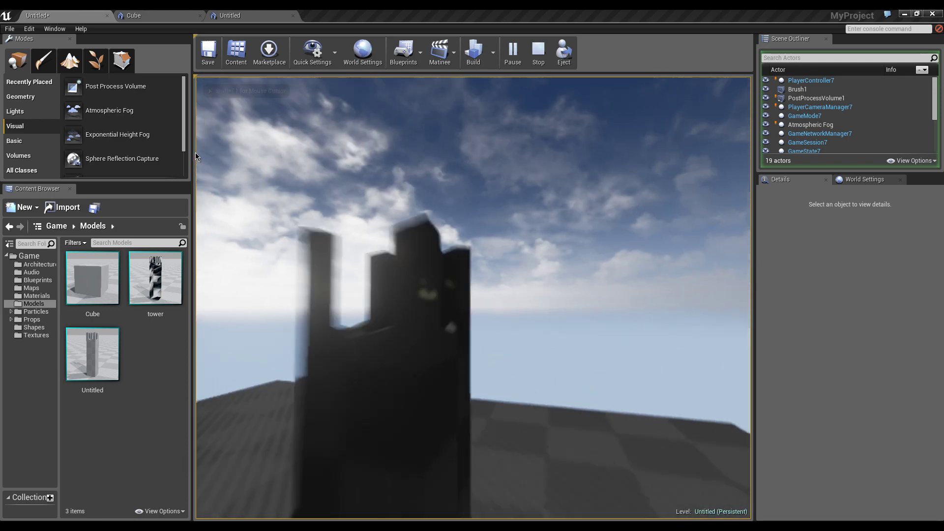
pyautogui.press('w')
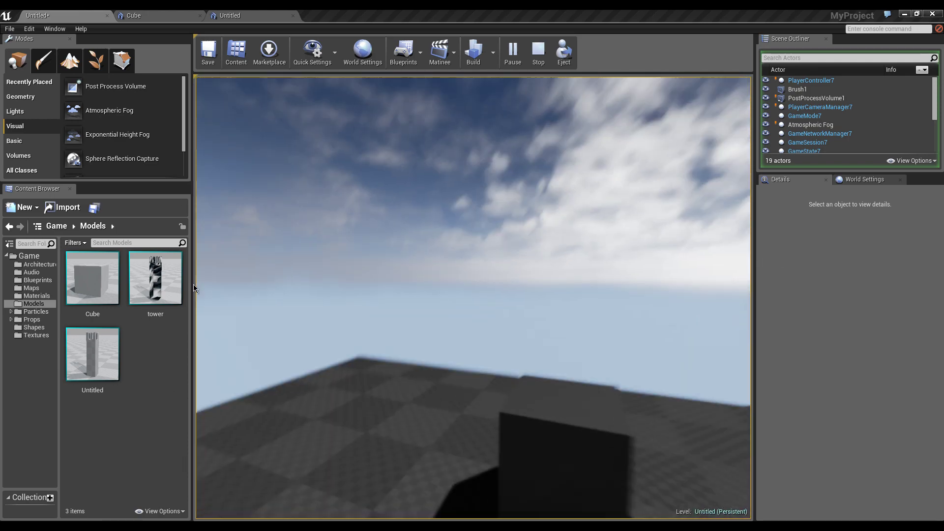
pyautogui.press('w')
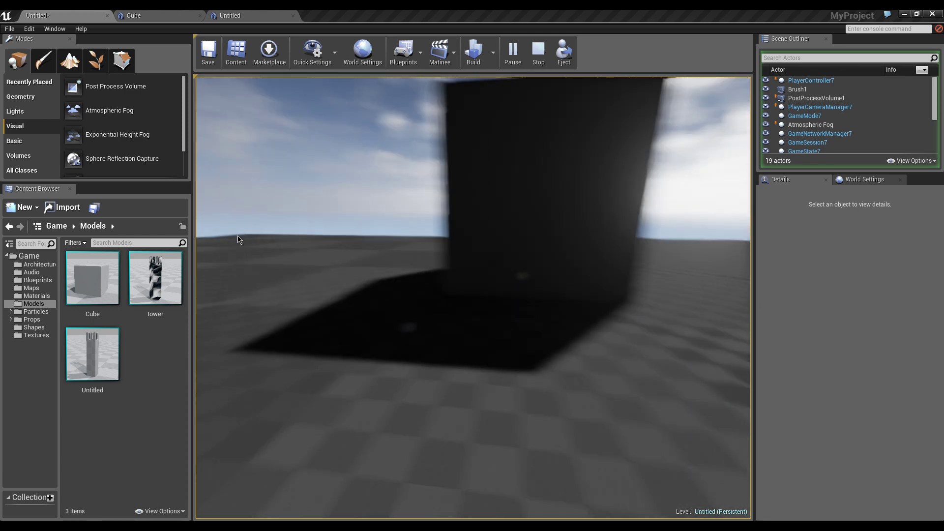
pyautogui.press('s')
pyautogui.press('d')
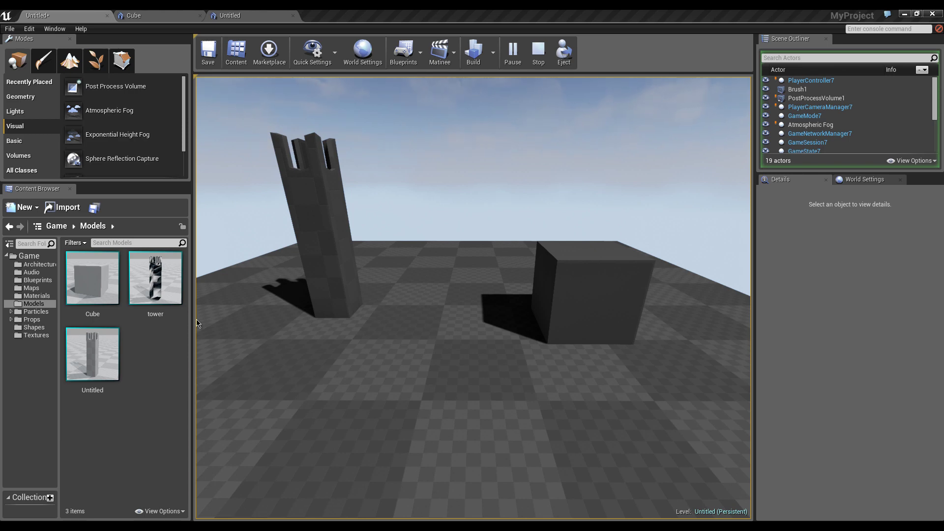
pyautogui.press('s')
pyautogui.press('w')
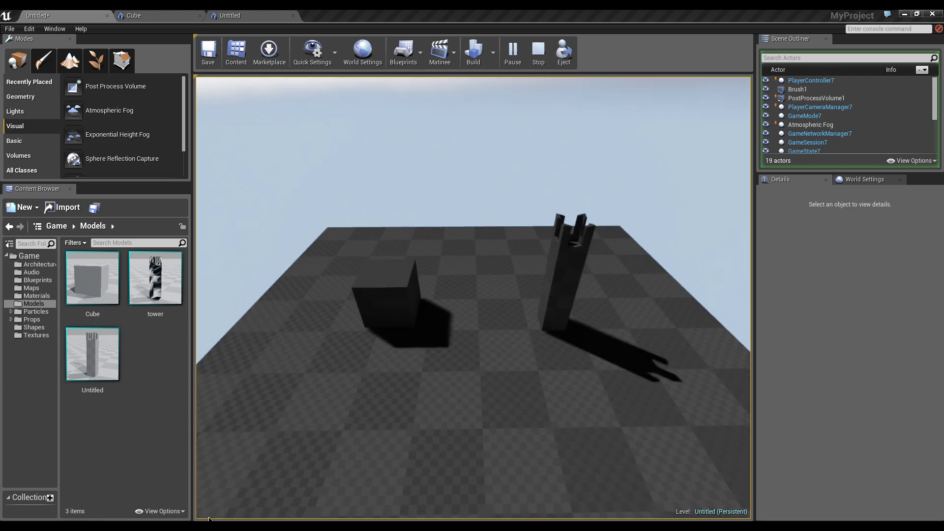
pyautogui.press('Escape')
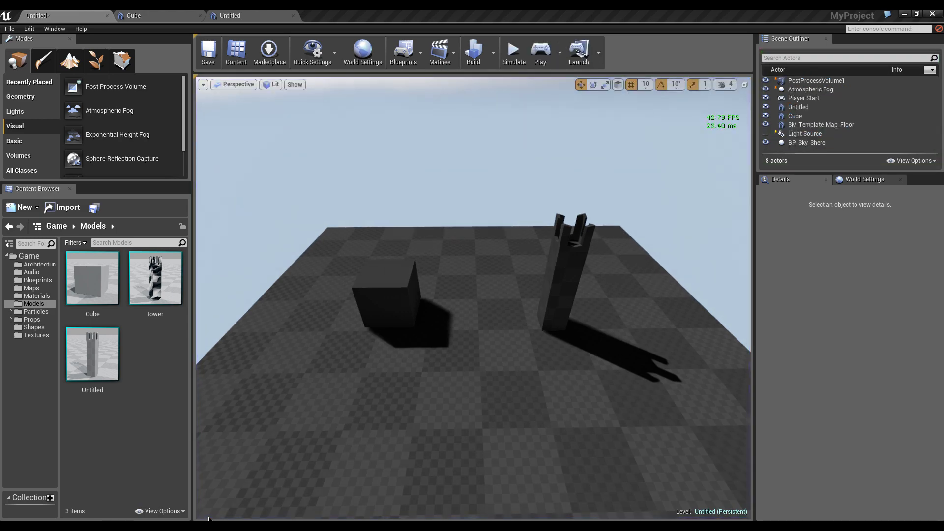